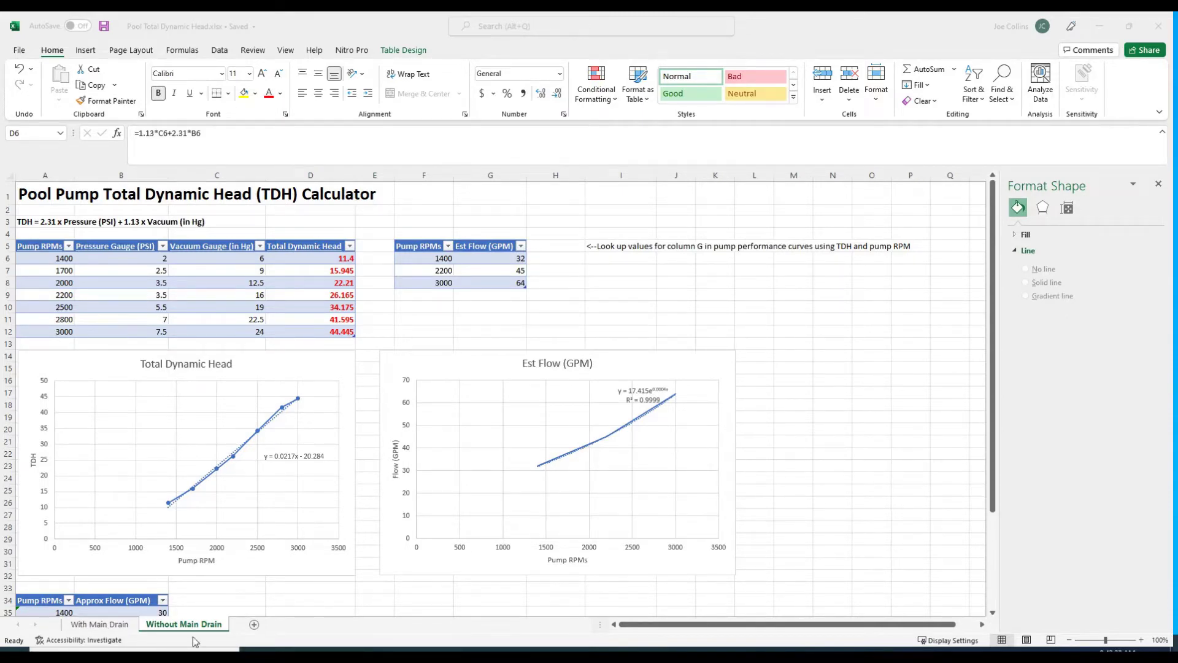
click(118, 626)
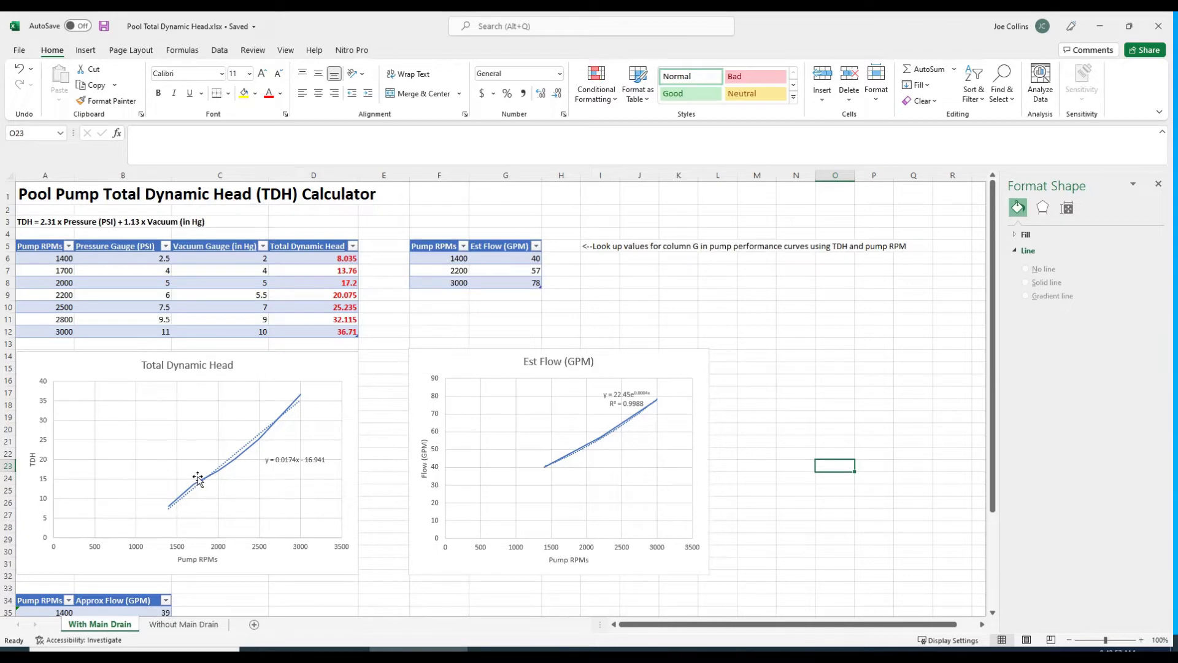
click(183, 624)
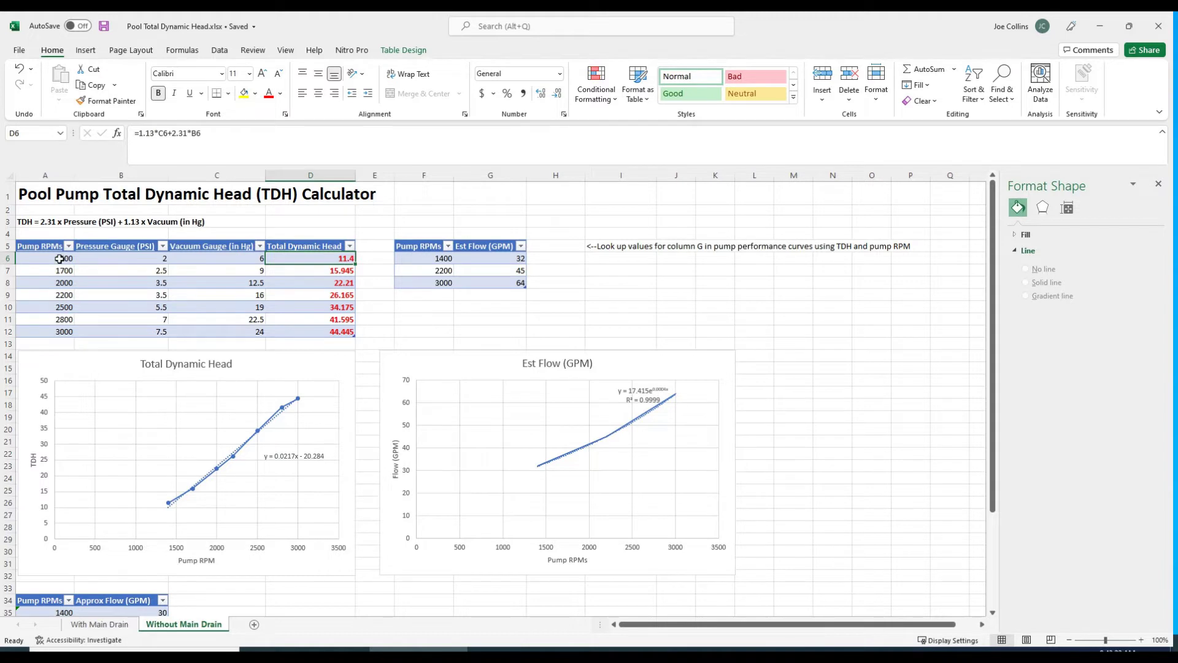
click(116, 259)
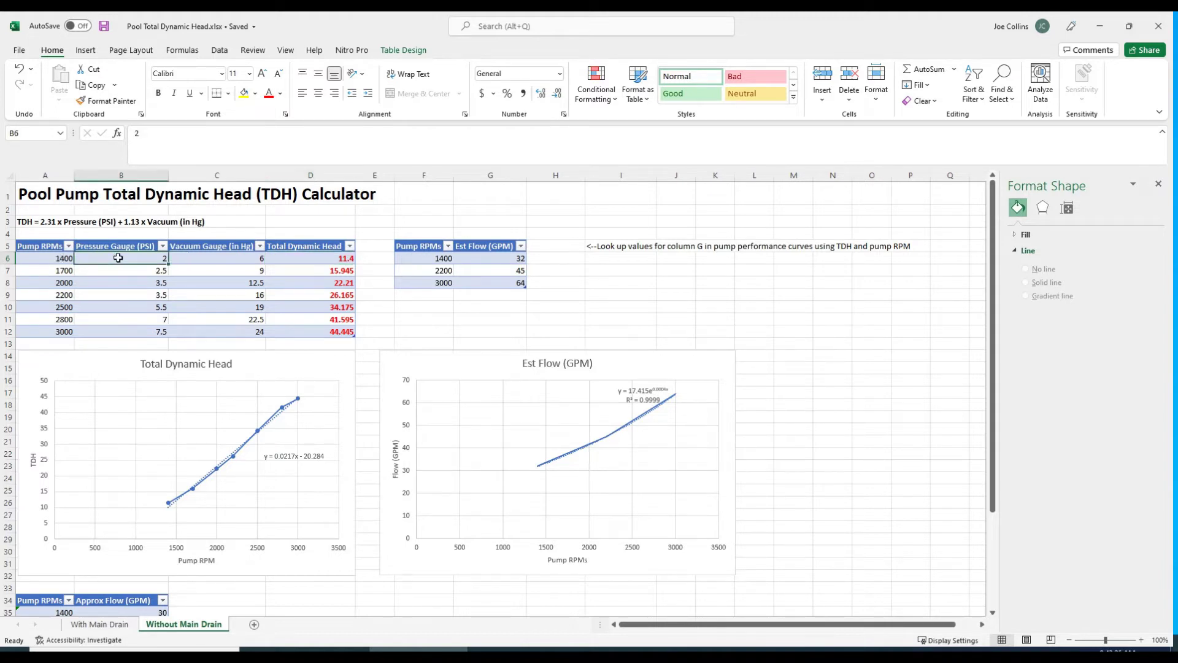
click(230, 258)
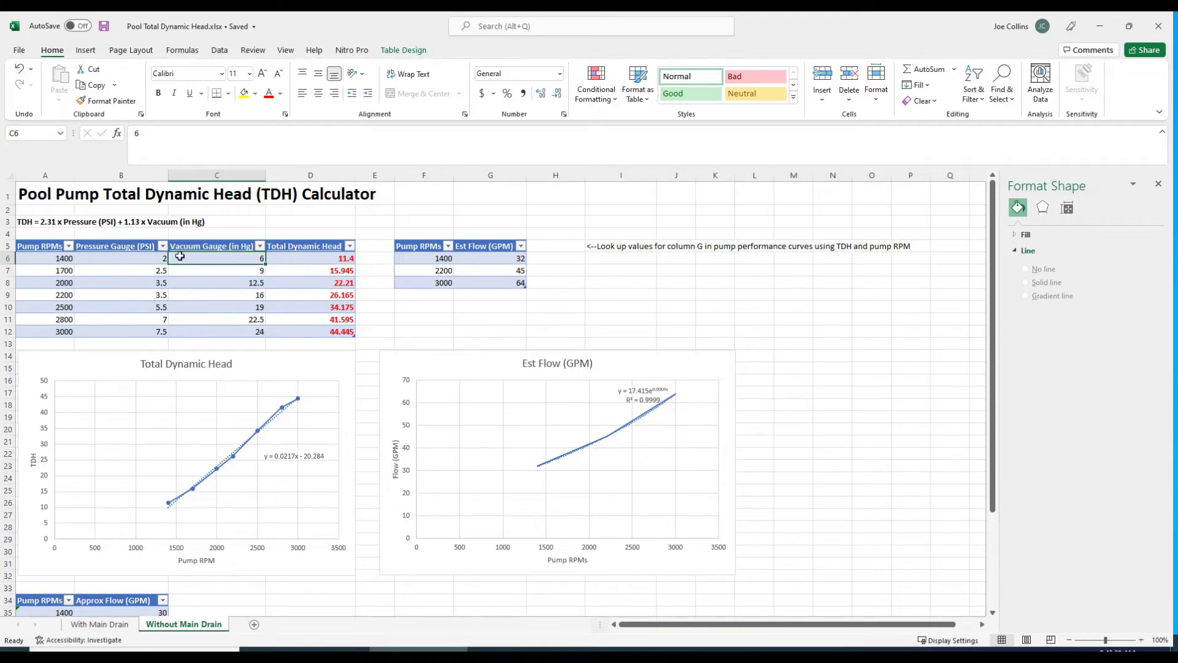
click(335, 262)
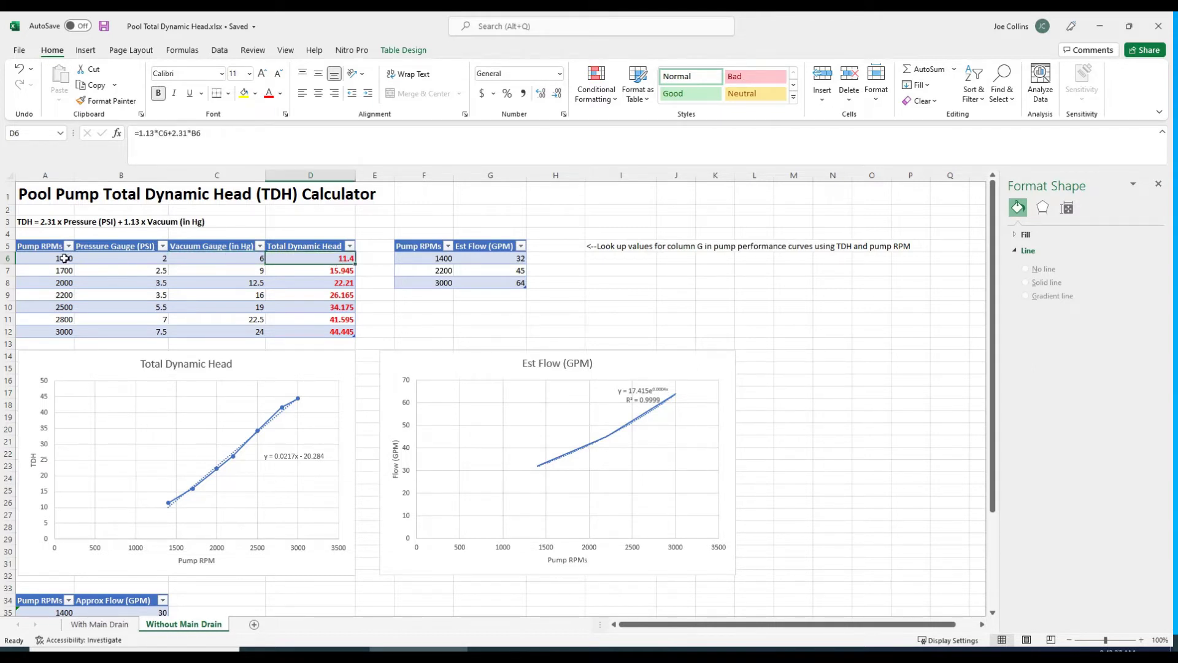
click(40, 220)
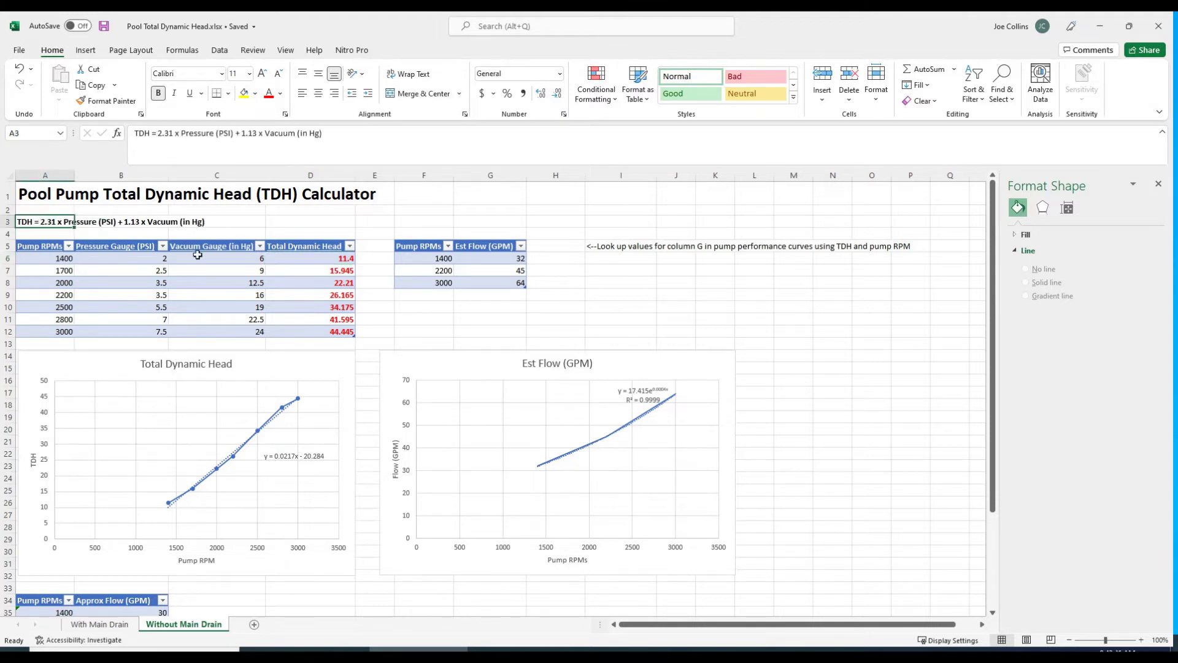
click(300, 268)
key(Down)
key(Down)
key(Down)
key(Down)
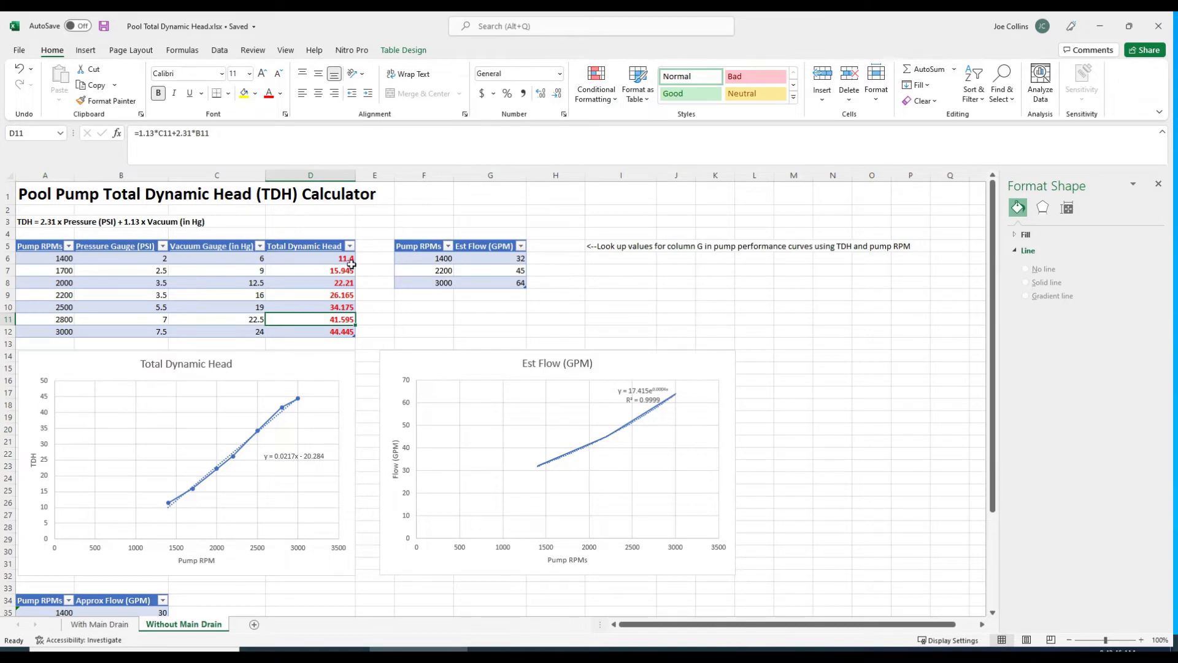
click(331, 263)
click(331, 284)
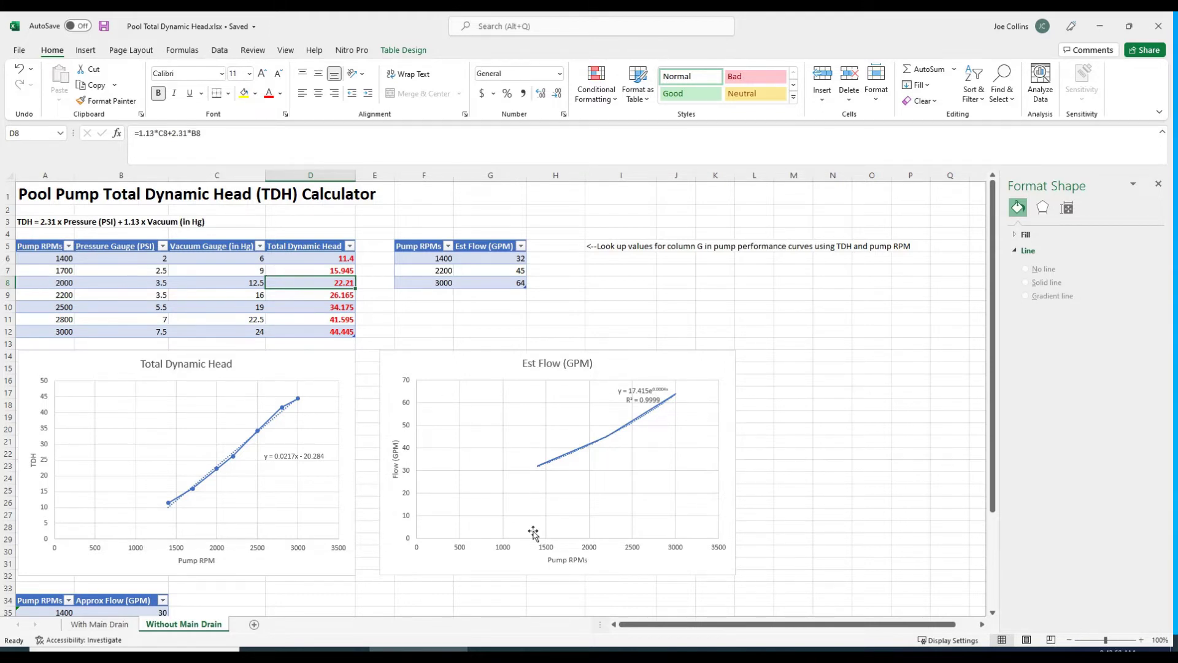
click(616, 608)
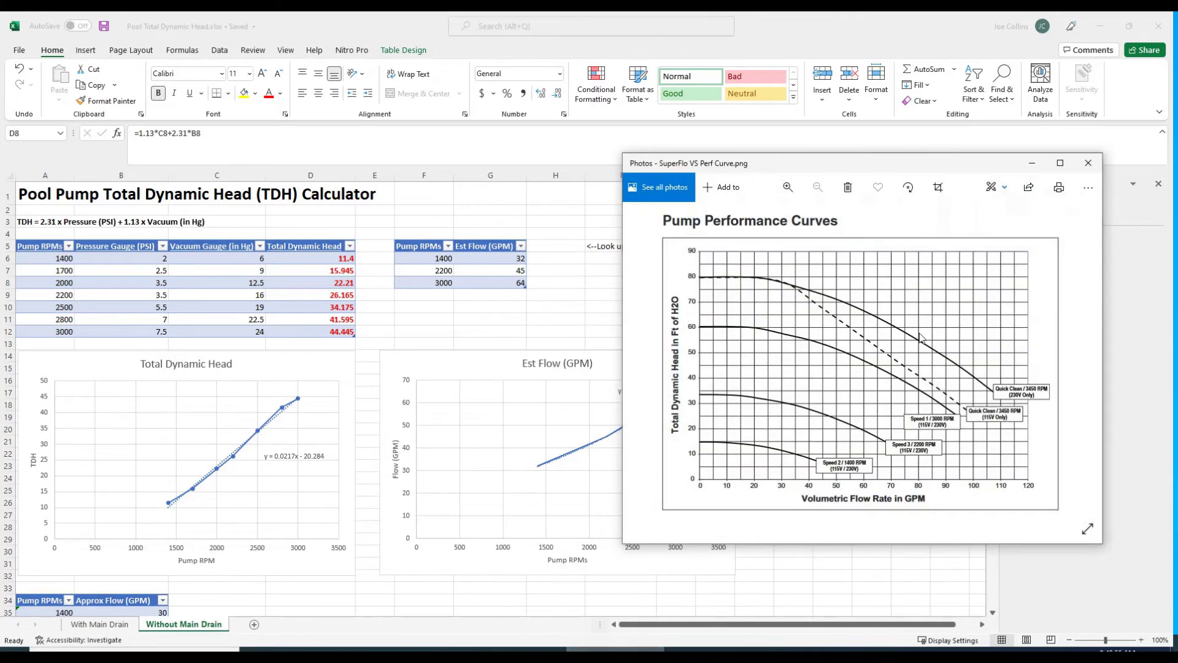
drag(878, 177, 823, 213)
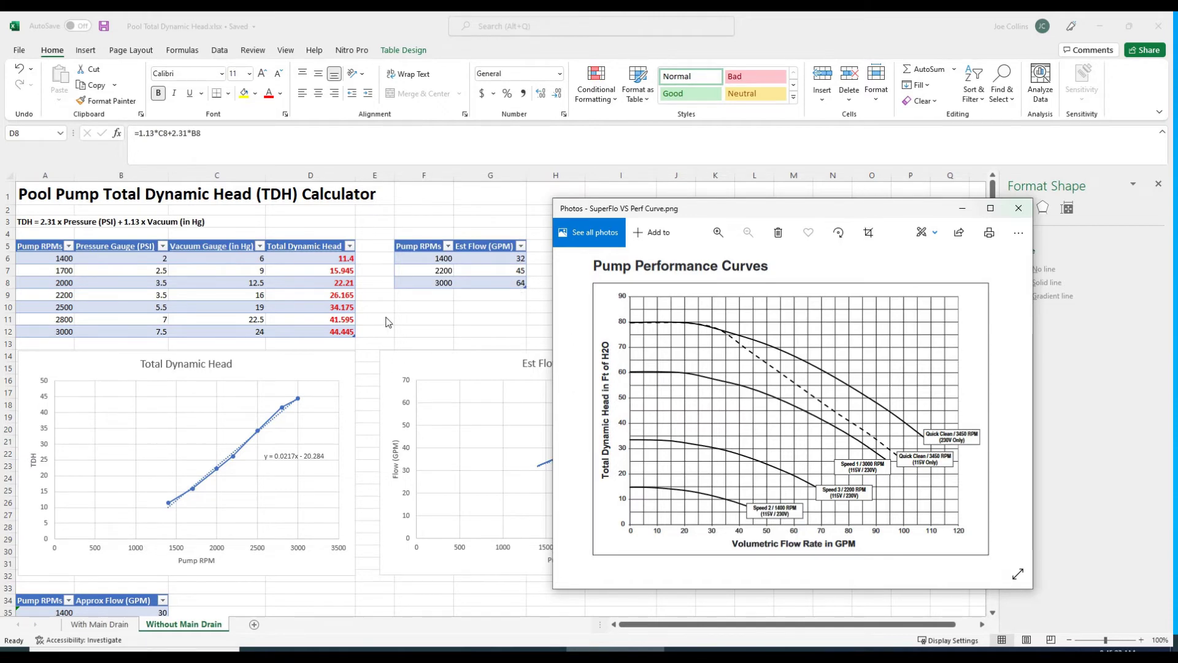
key(alt+Tab)
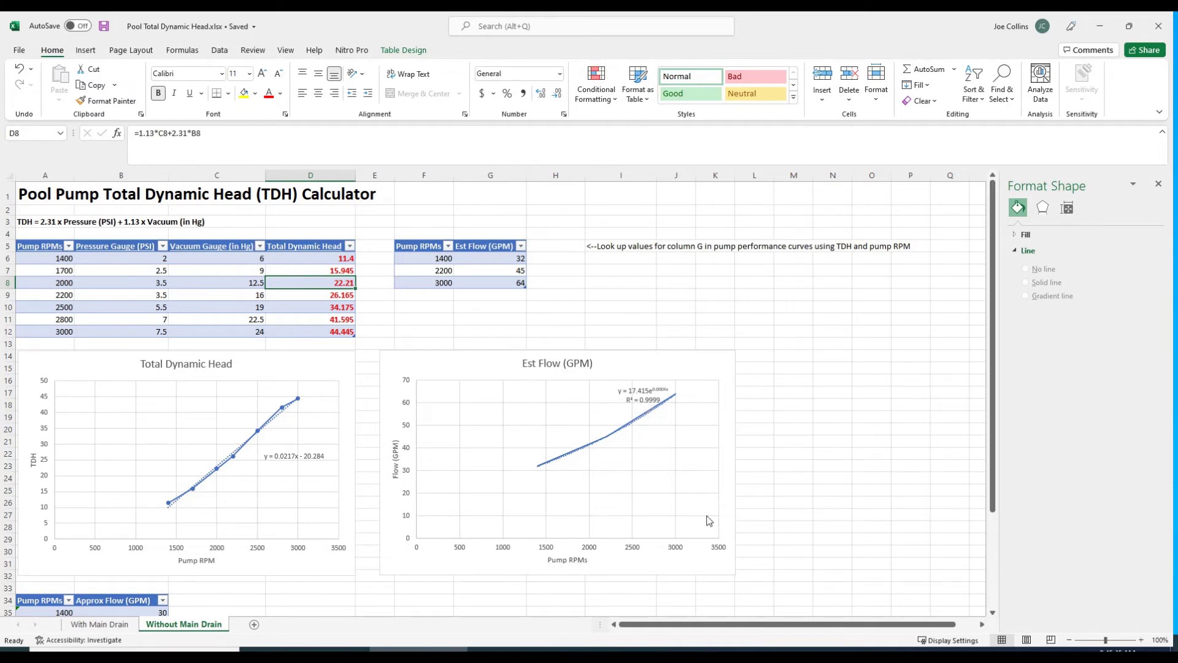
click(614, 649)
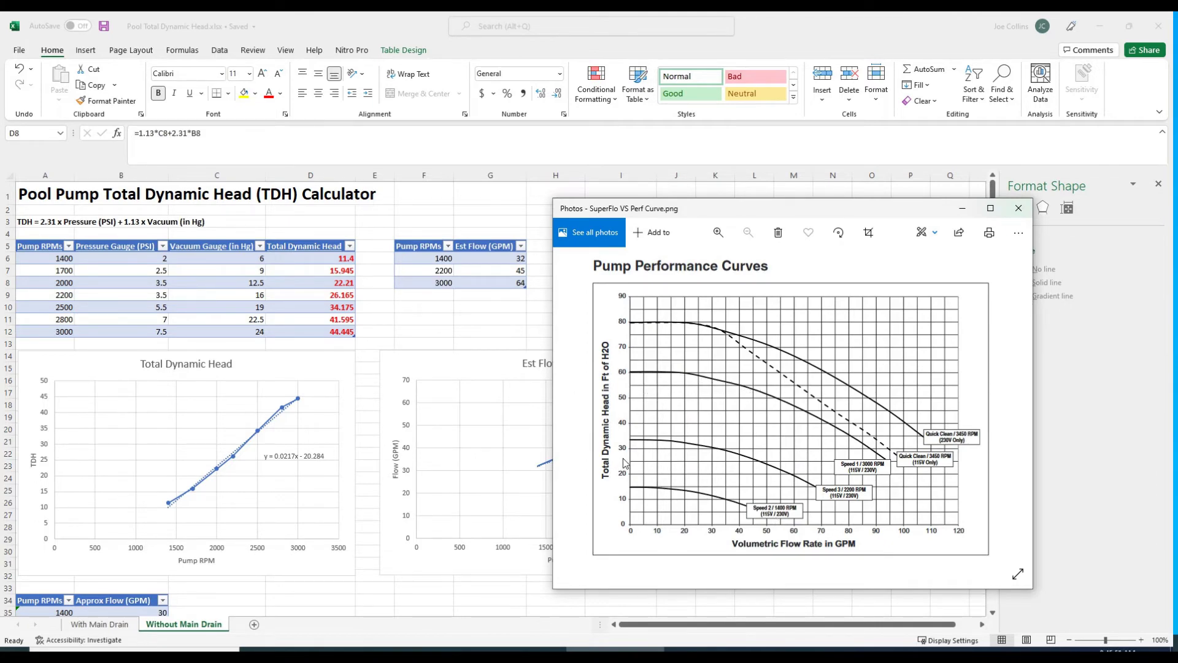
key(alt+Tab)
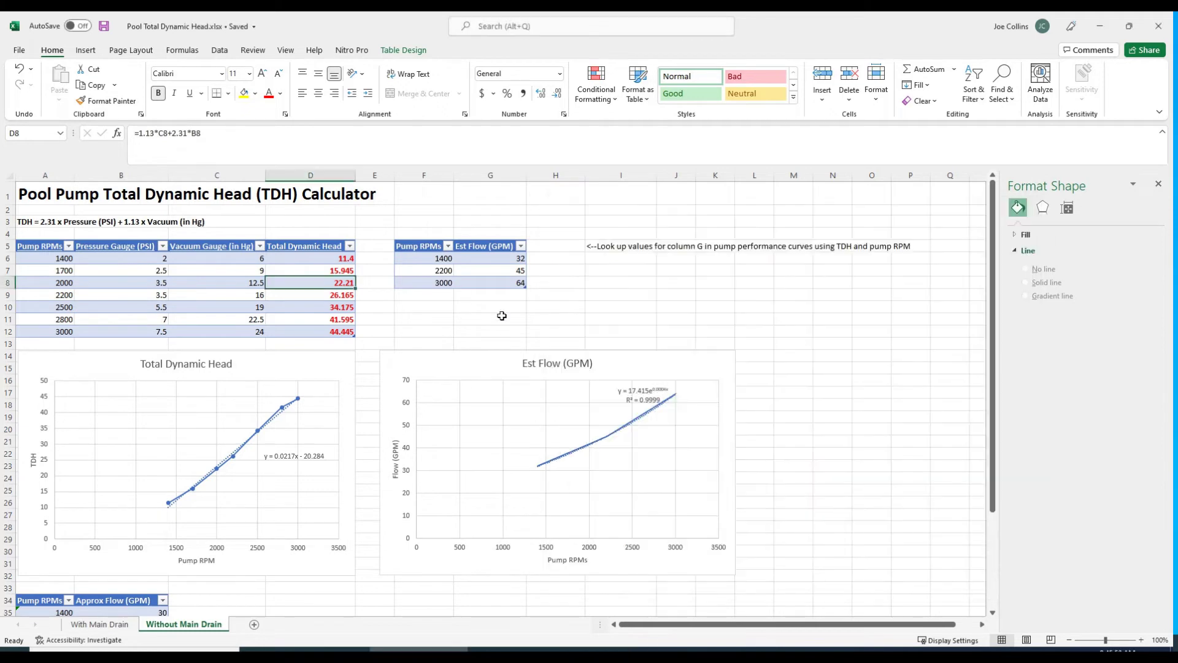
Review the Est Flow trendline equation and the flow and Hours Runtime formulas for the 1600–1800 RPM rows
scroll(602, 330, down, 3)
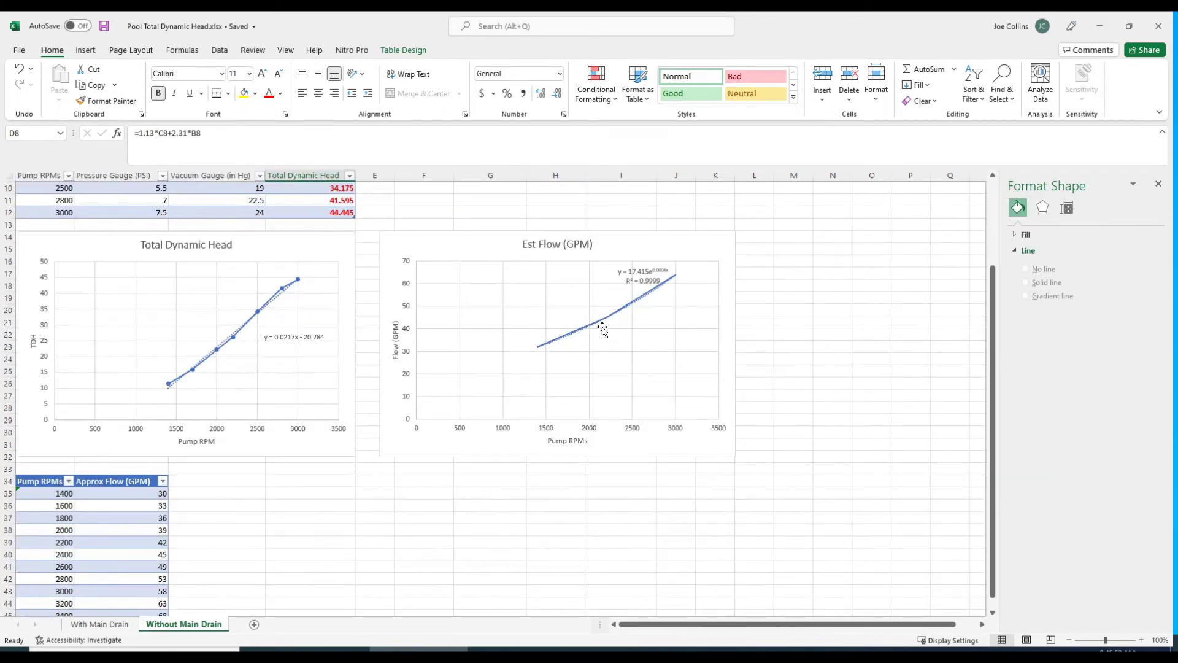
click(641, 273)
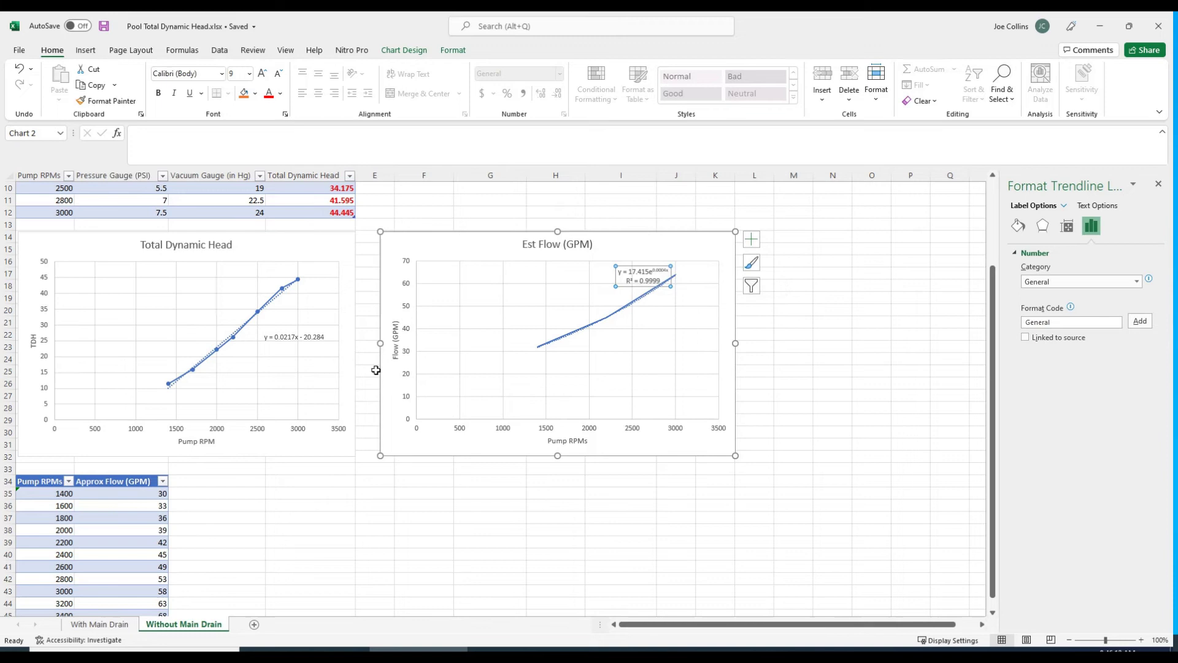
scroll(376, 368, down, 2)
click(56, 434)
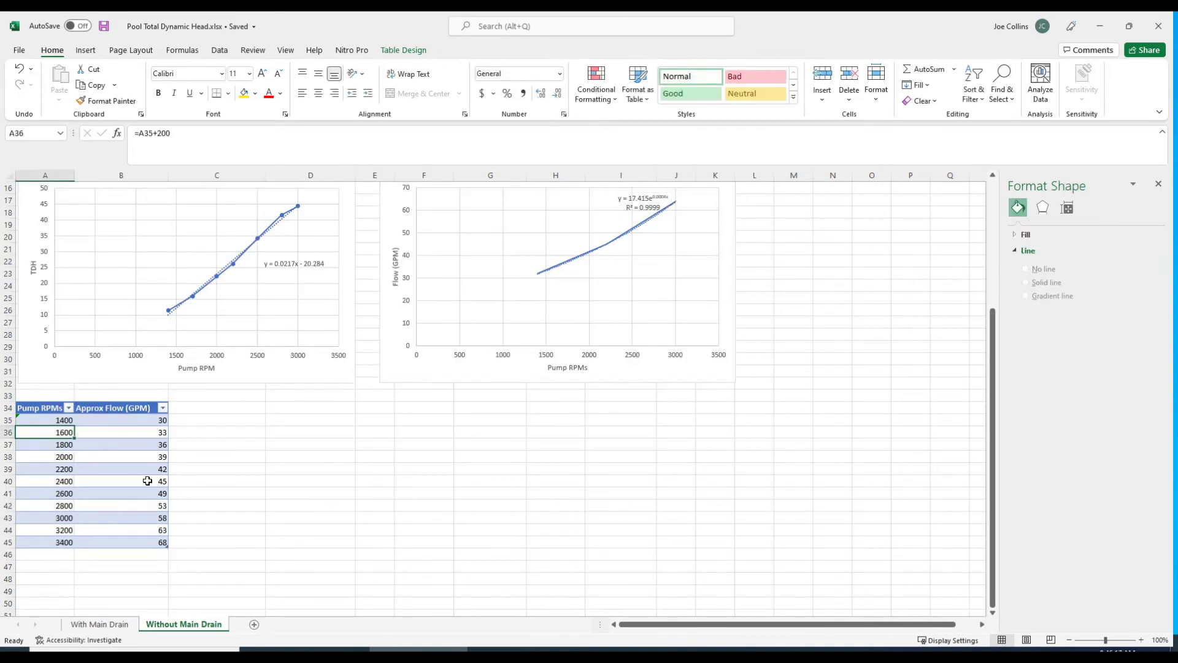
click(120, 446)
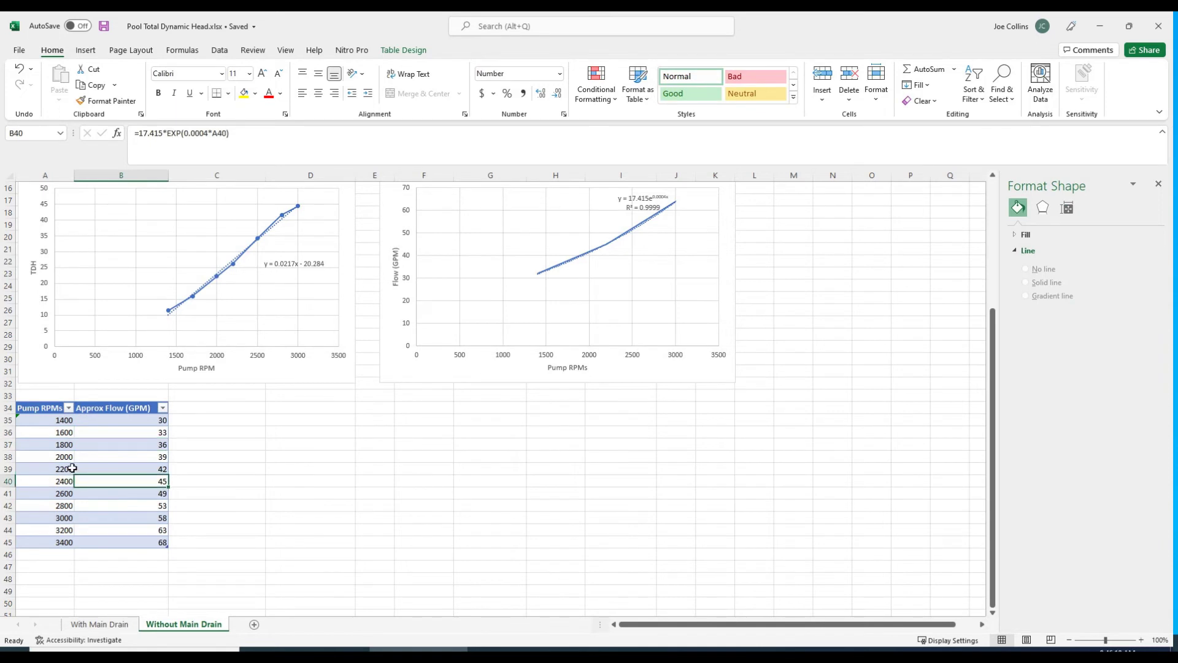
click(89, 459)
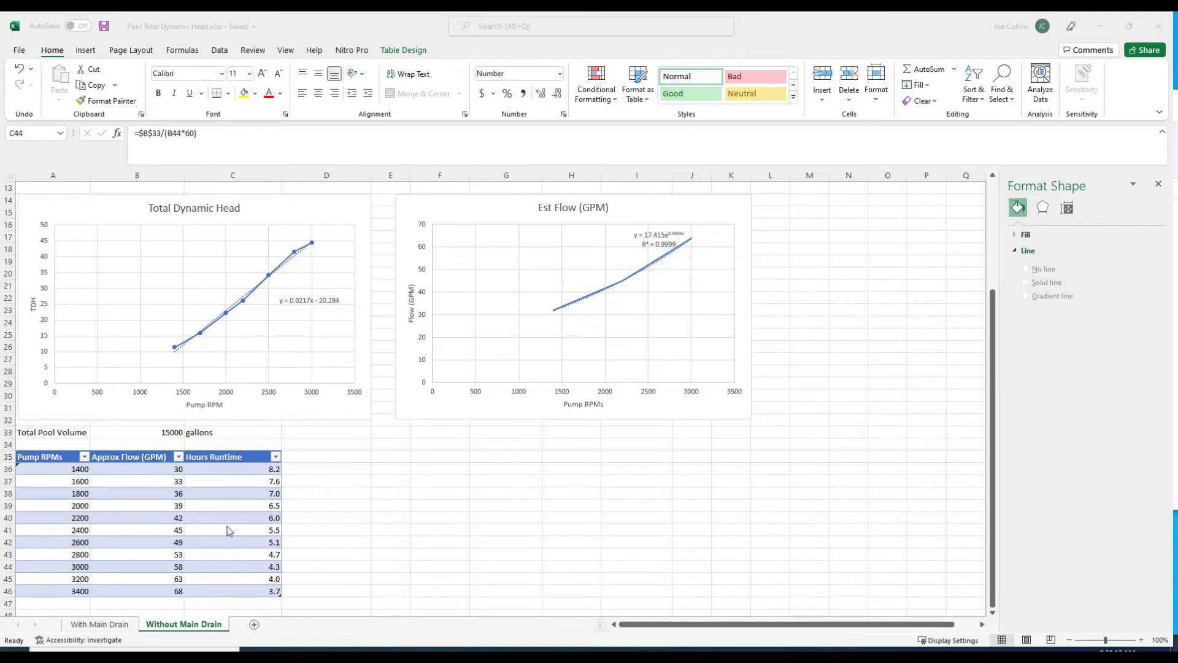
click(233, 468)
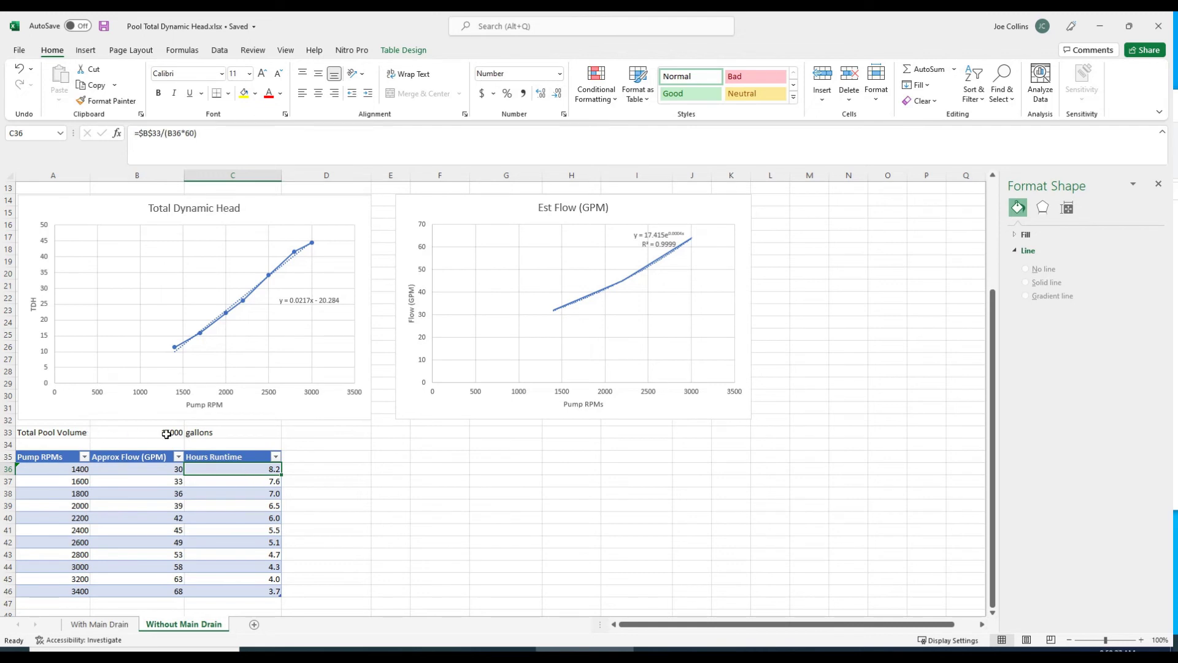
Format the pool volume cell as Number with a 1000 separator and 0 decimal places
right_click(143, 429)
click(187, 370)
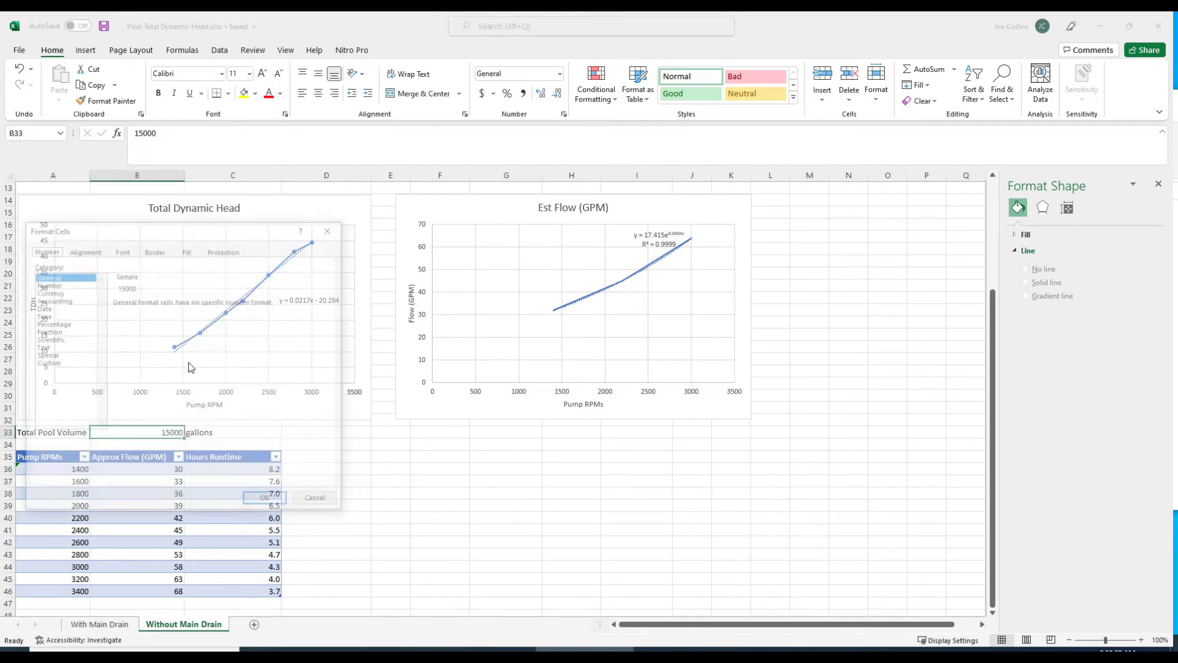
click(46, 284)
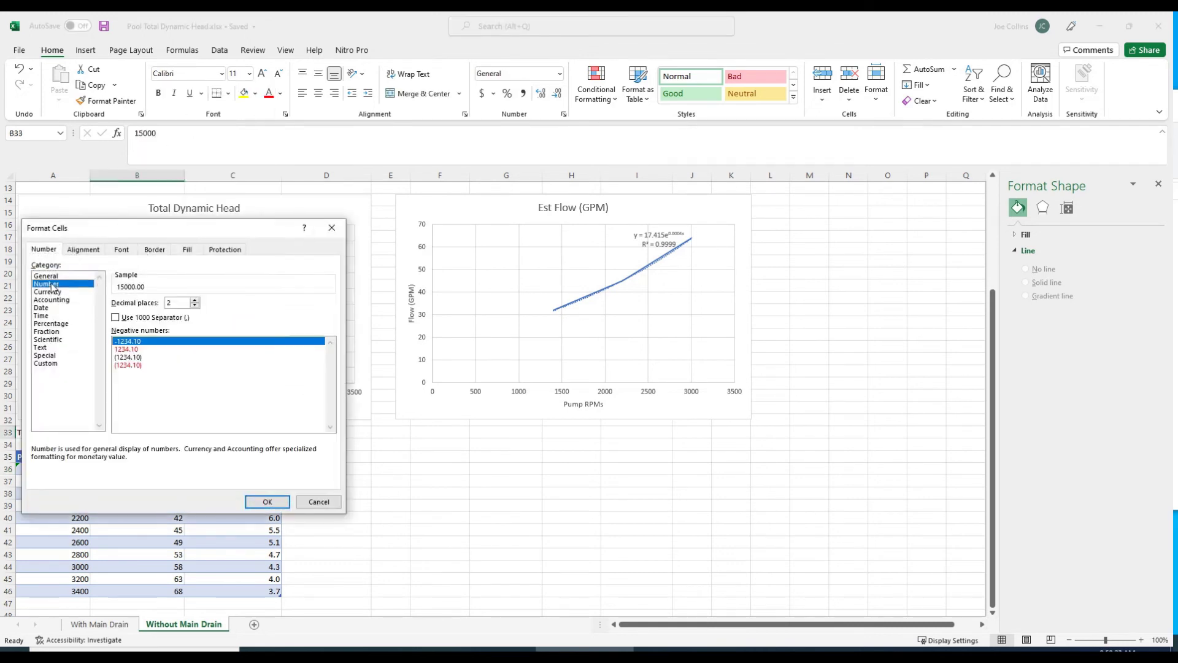
click(165, 318)
click(194, 305)
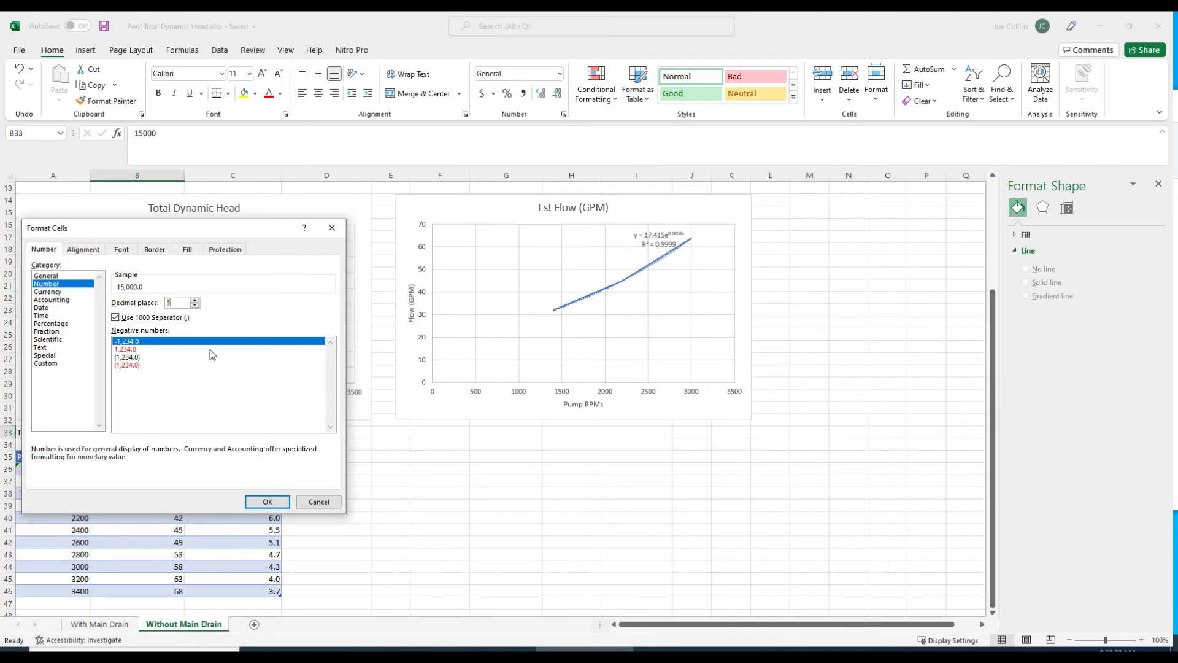
click(194, 305)
click(270, 500)
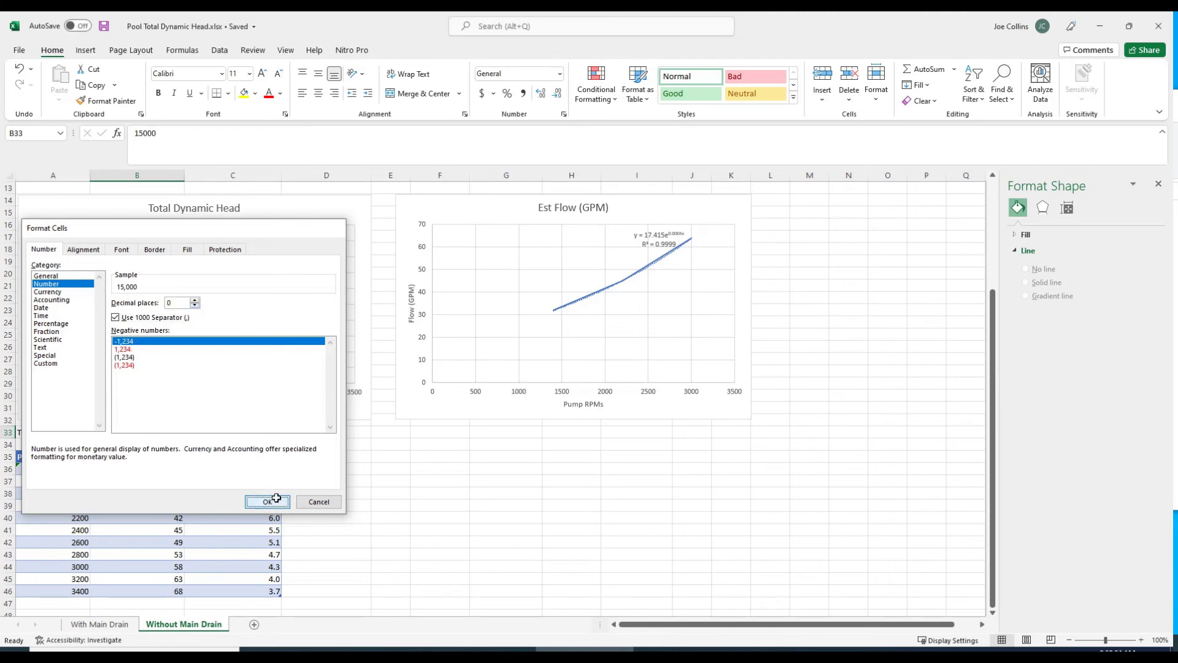
Verify the 15,000 volume's stored value and the Hours Runtime formula
click(406, 491)
click(133, 437)
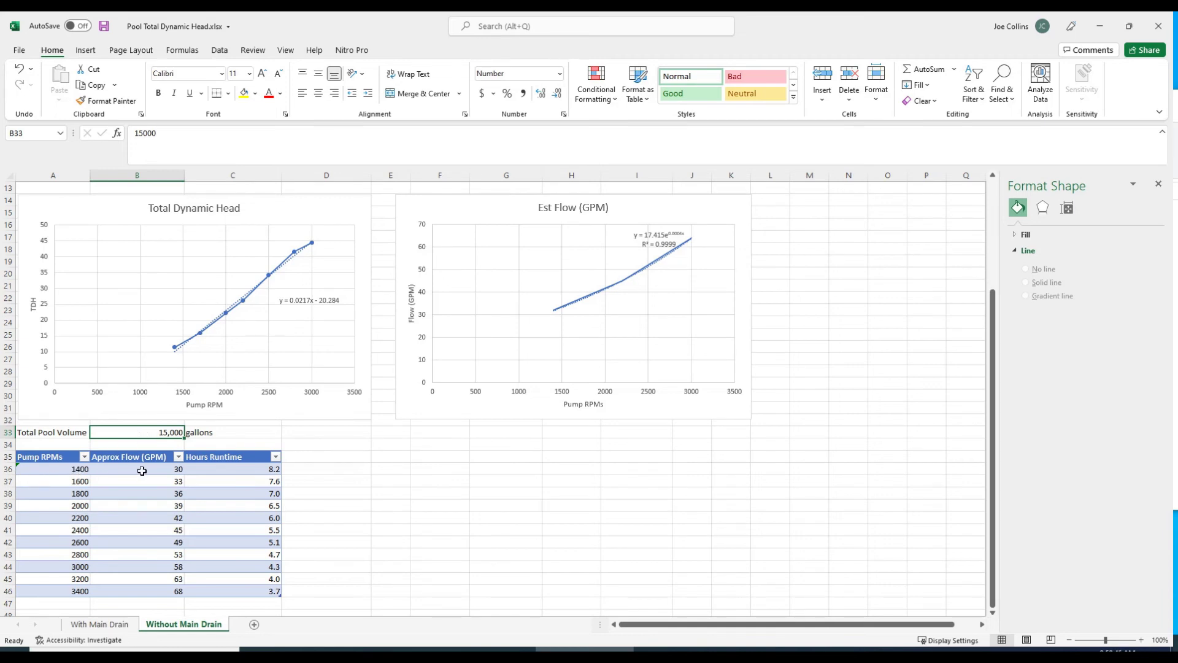
click(273, 470)
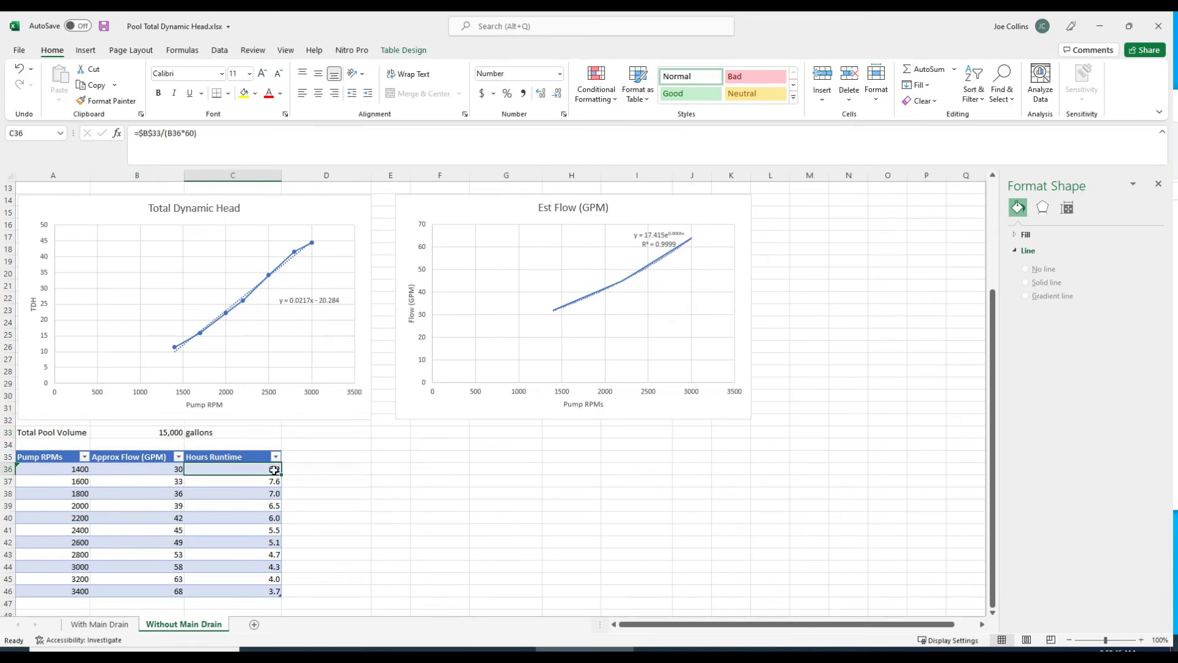
On the With Main Drain sheet, check the 1400 RPM flow and Hours Runtime formulas
click(109, 632)
click(323, 540)
scroll(234, 468, up, 1)
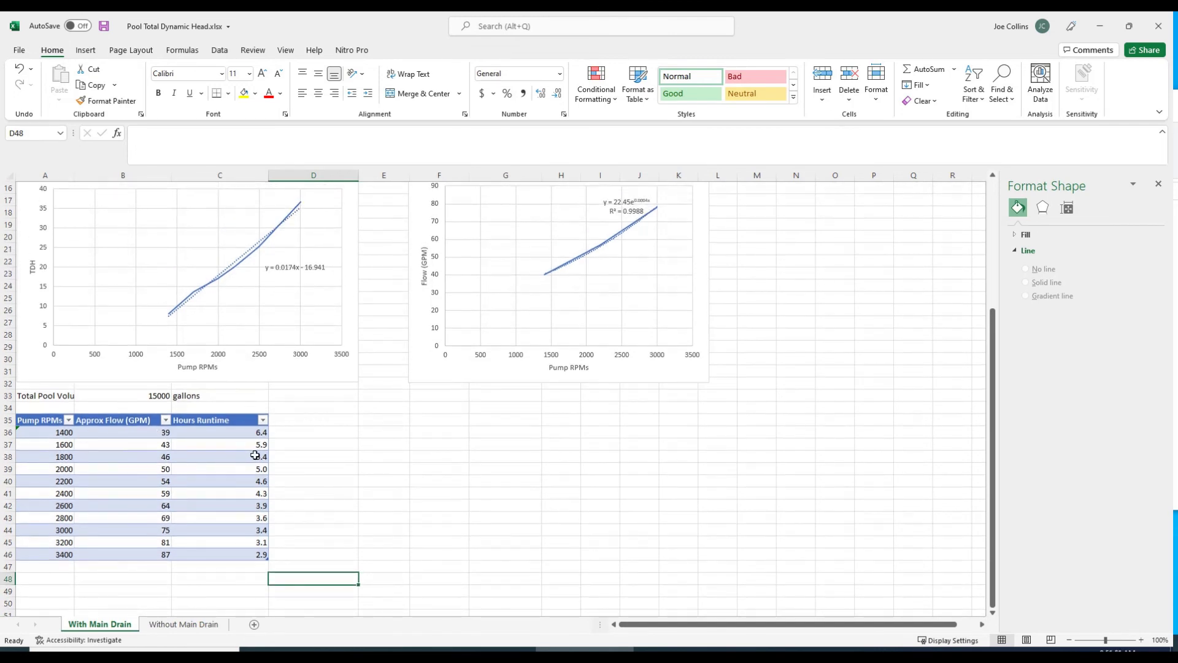
click(78, 433)
click(71, 434)
click(258, 433)
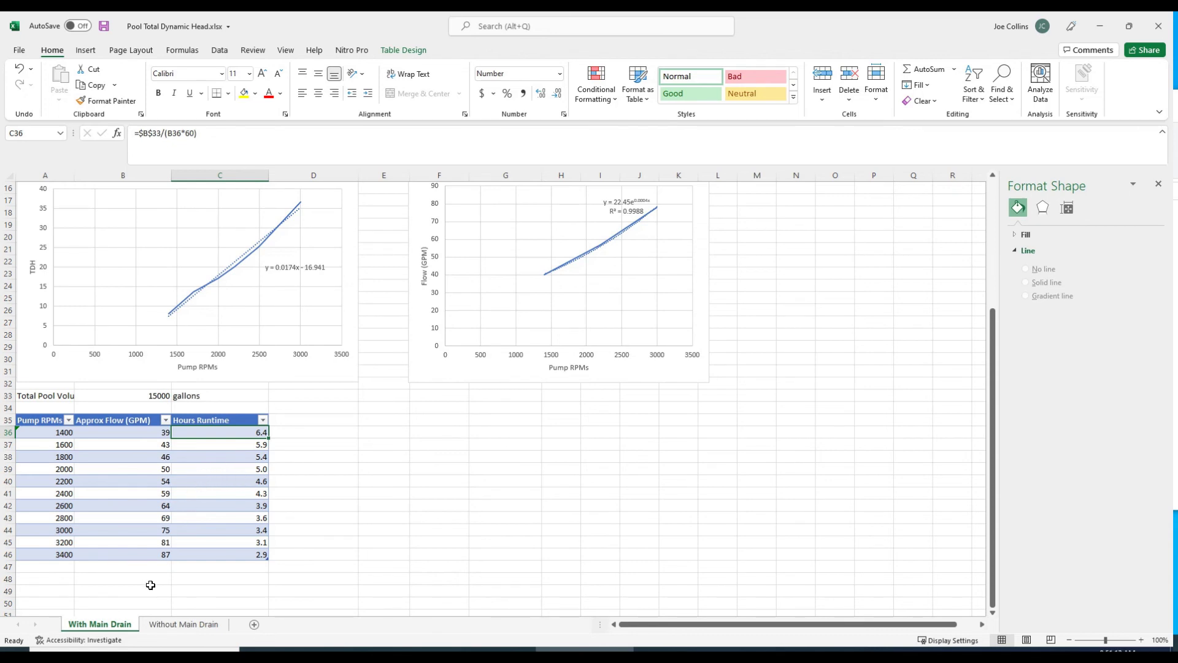
Return to the Without Main Drain sheet, check the 2200 RPM runtime formula, and save the workbook
click(170, 625)
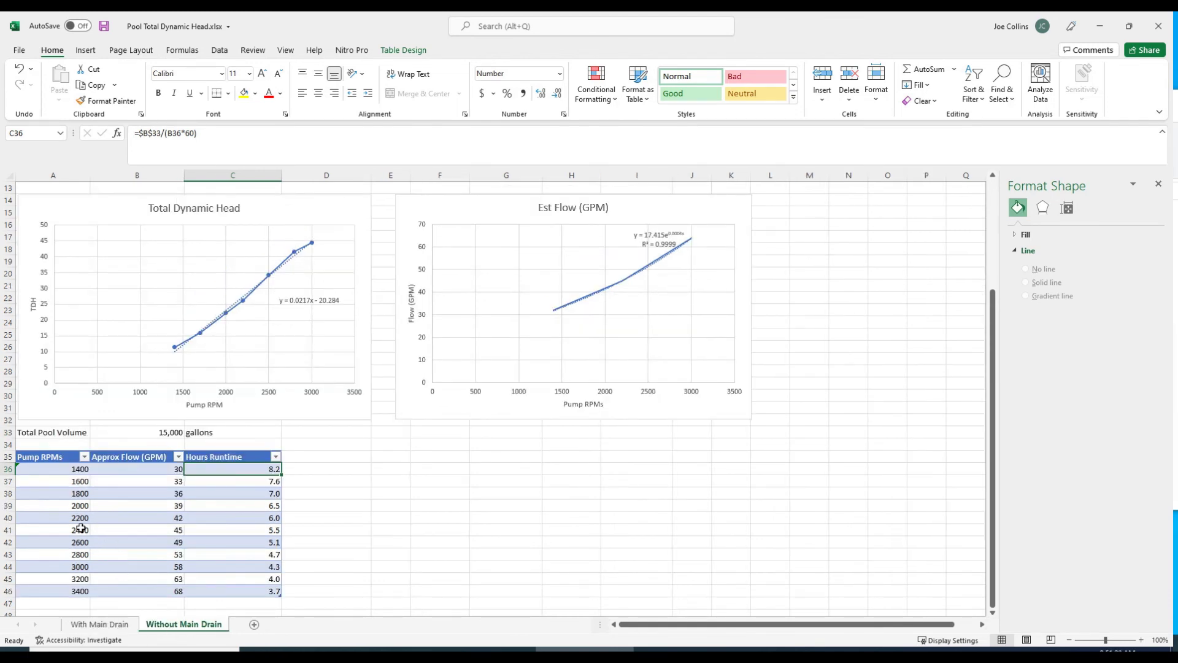
click(242, 518)
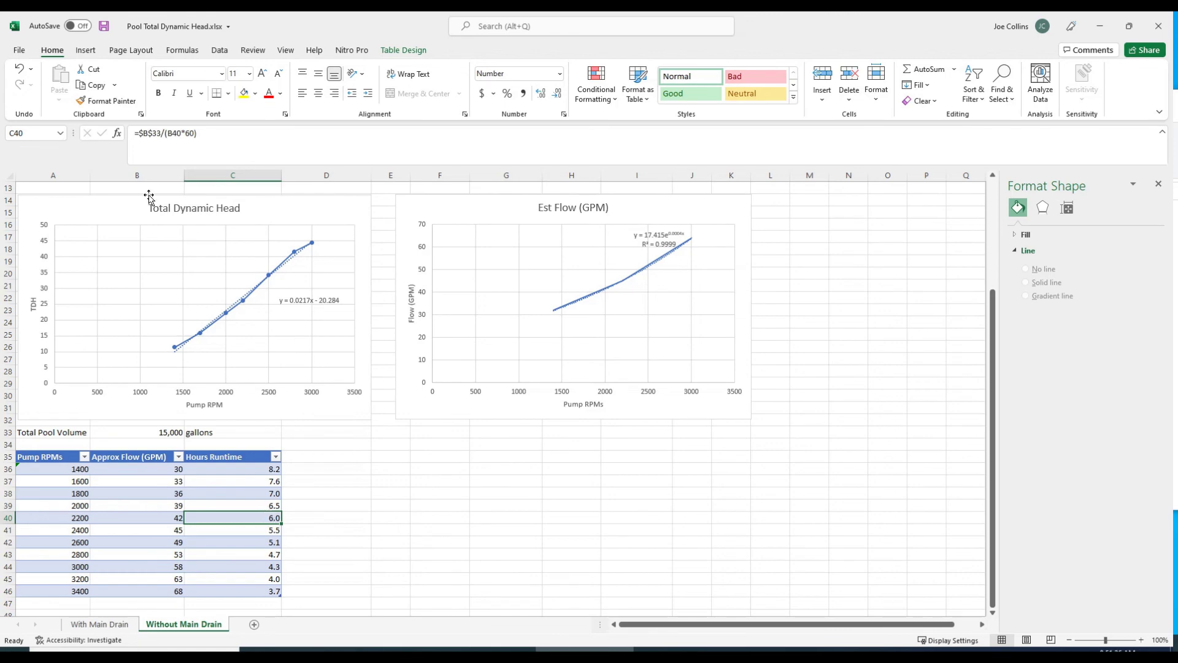
click(104, 26)
Review the sheet's tables and the 2600 RPM runtime formula
scroll(421, 411, up, 4)
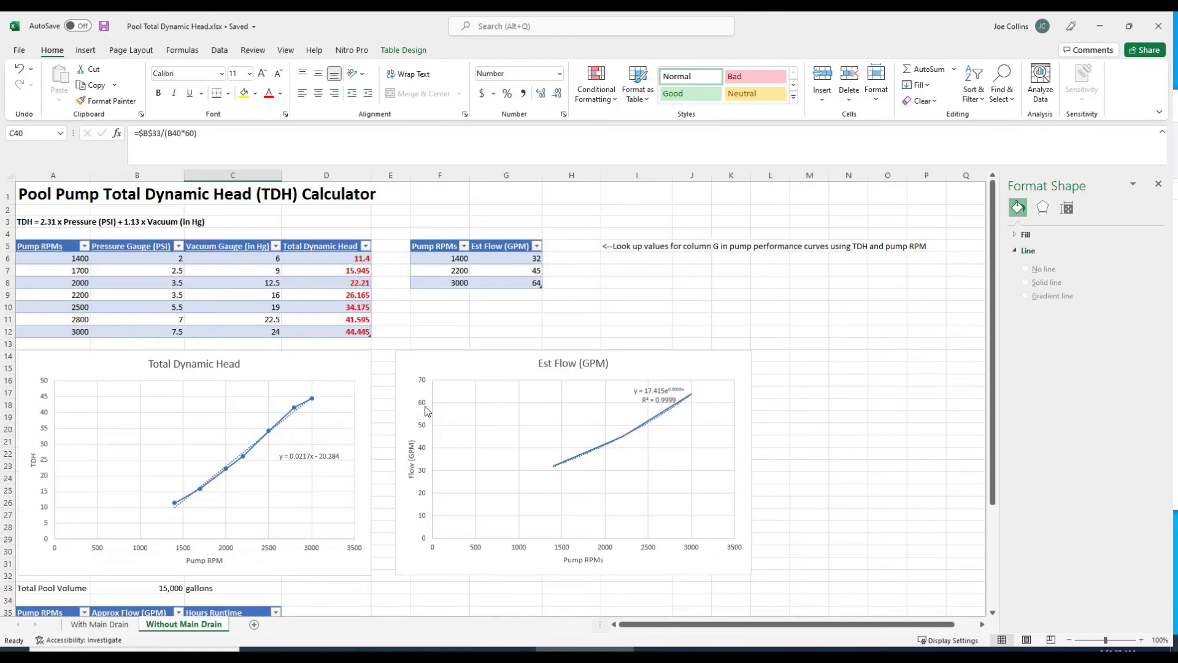
scroll(421, 411, down, 6)
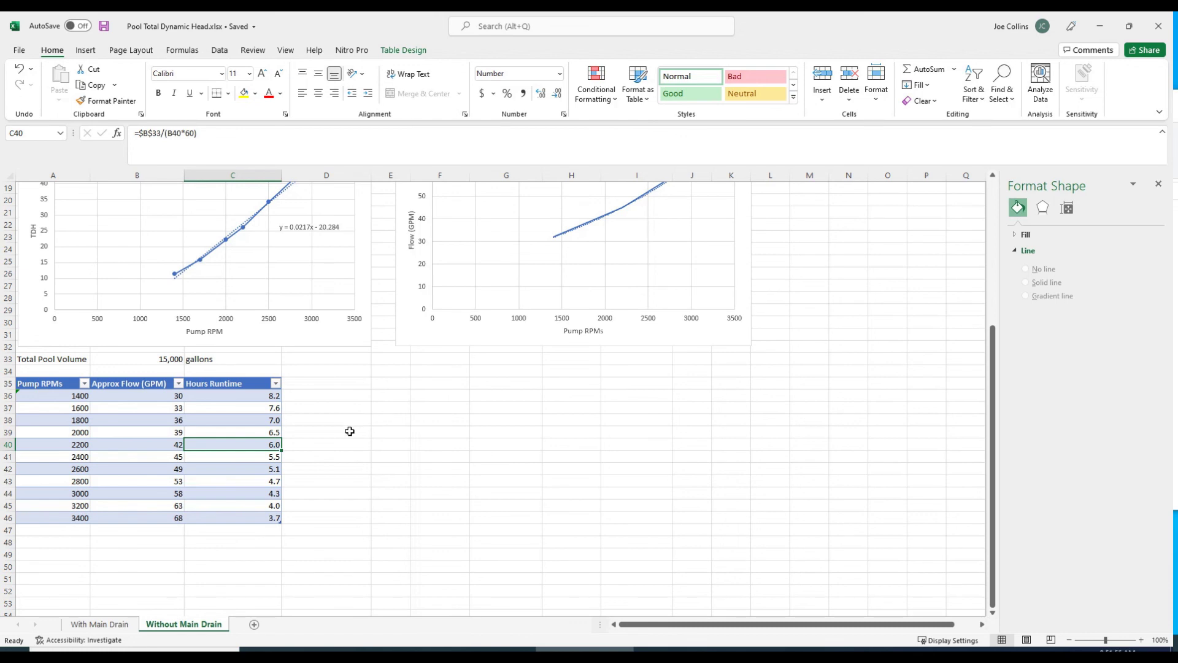
scroll(339, 432, up, 6)
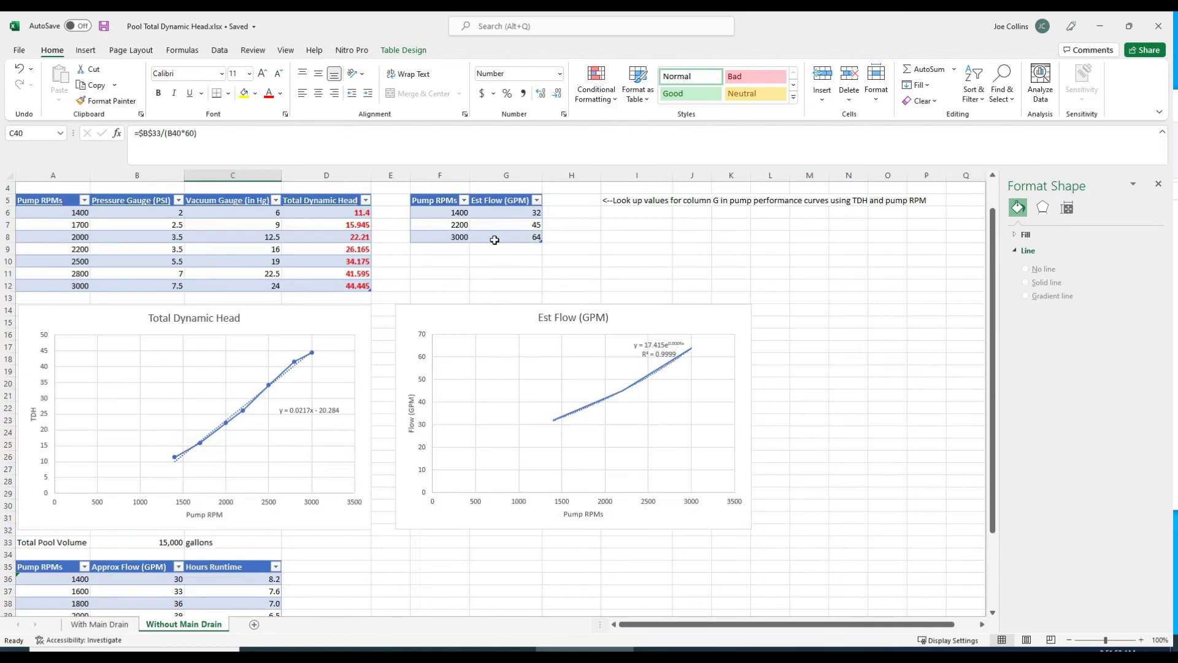
scroll(423, 488, down, 5)
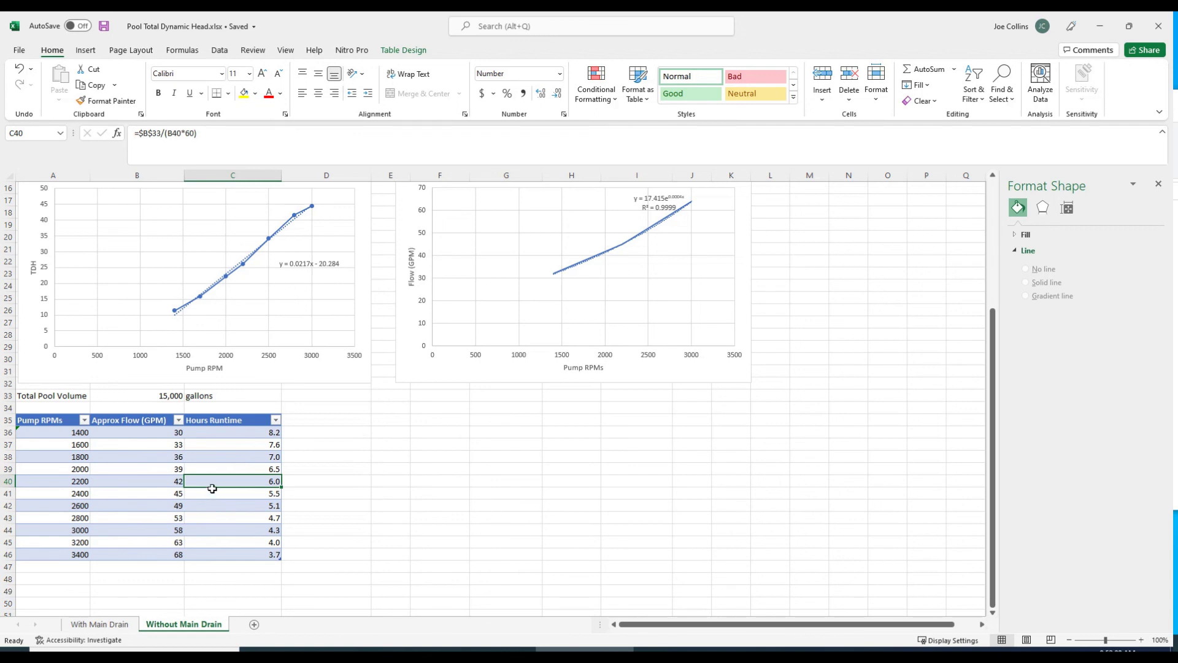
click(233, 507)
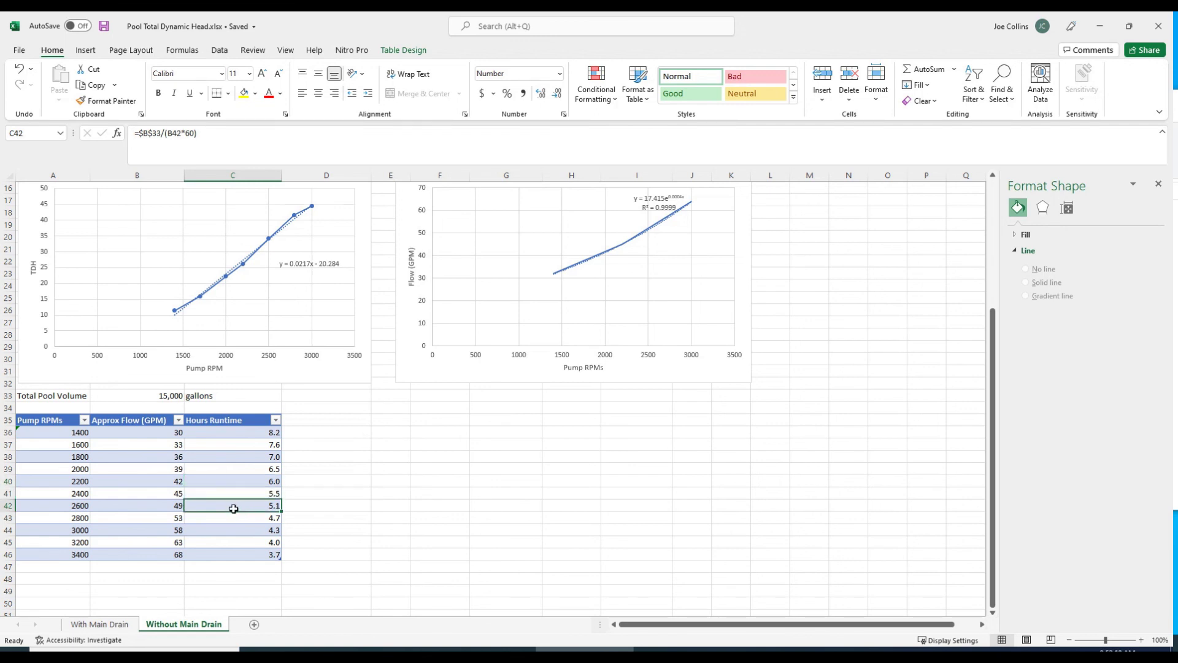